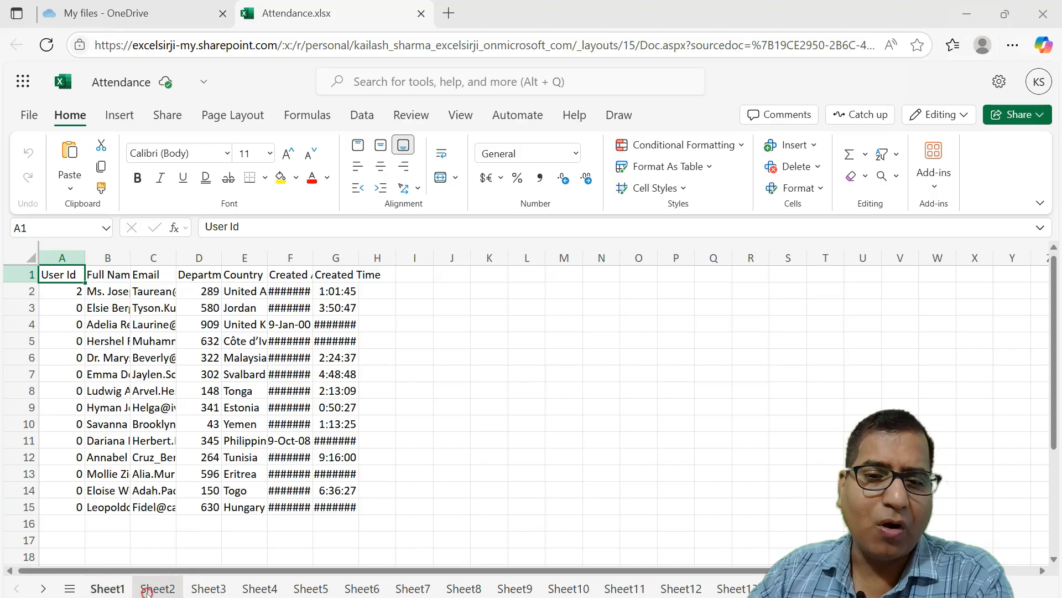
Look through the unformatted attendance data on Sheet3 to Sheet7 and return to Sheet1.
{"action": "left_click", "coordinate": [209, 589]}
{"action": "left_click", "coordinate": [260, 588]}
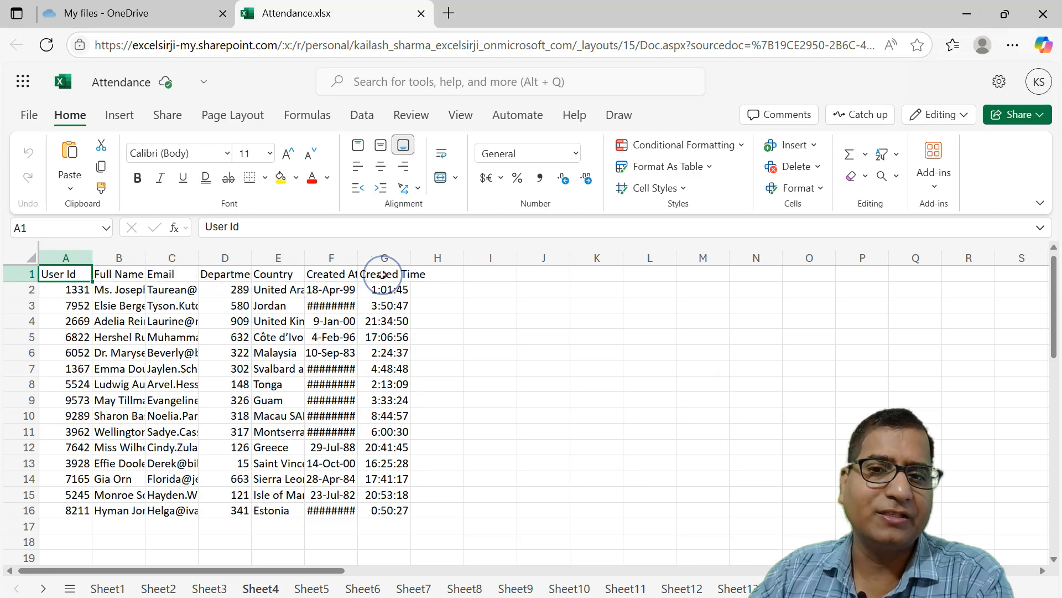
{"action": "left_click", "coordinate": [313, 586]}
{"action": "left_click", "coordinate": [357, 589]}
{"action": "left_click", "coordinate": [409, 588]}
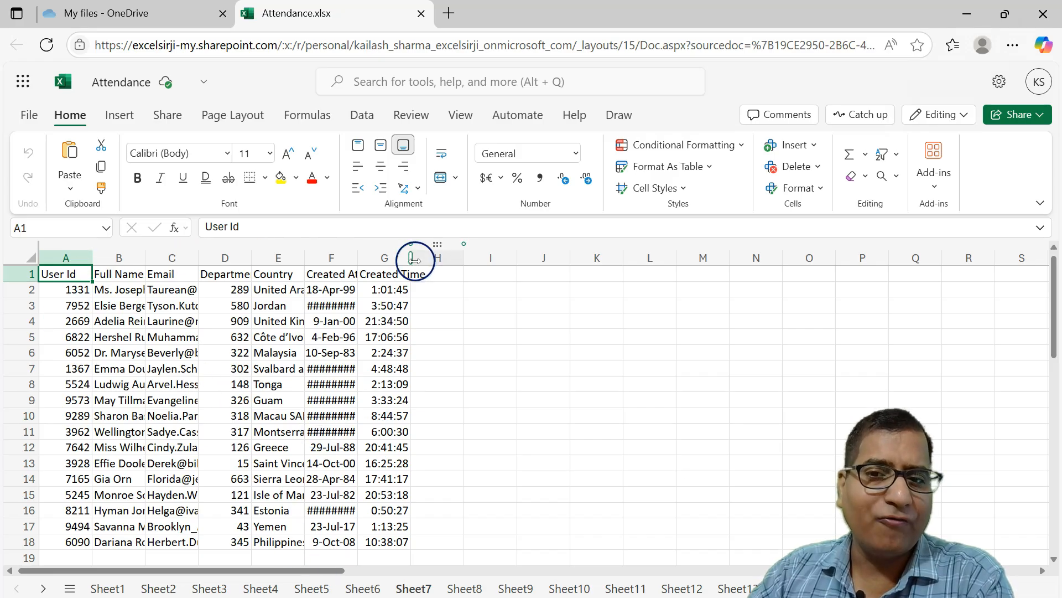
{"action": "left_click", "coordinate": [107, 588]}
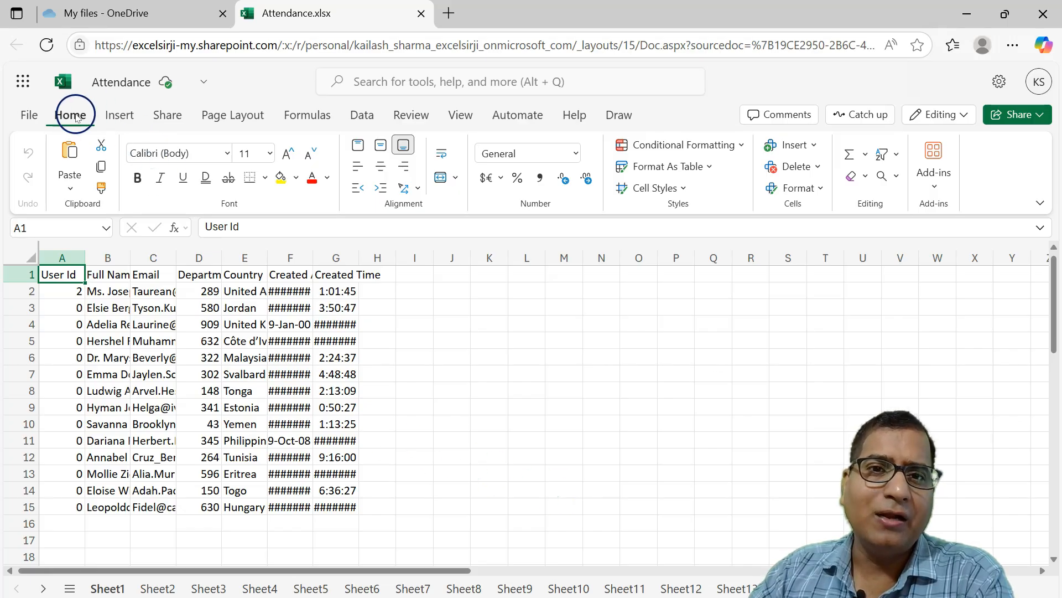
Start recording actions as an Office Script on Sheet1.
{"action": "left_click", "coordinate": [516, 118]}
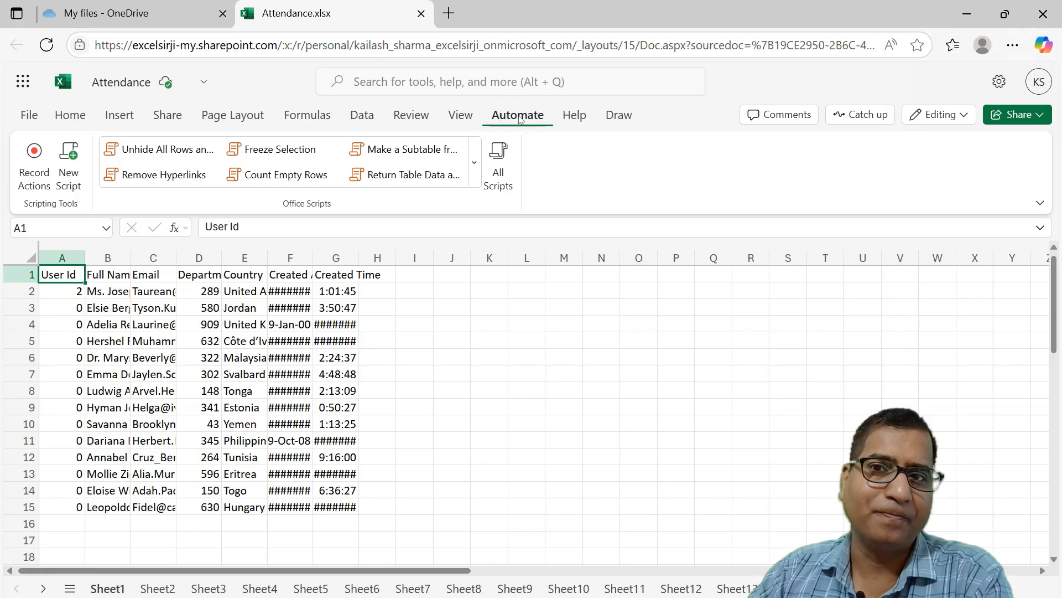
{"action": "left_click", "coordinate": [34, 179]}
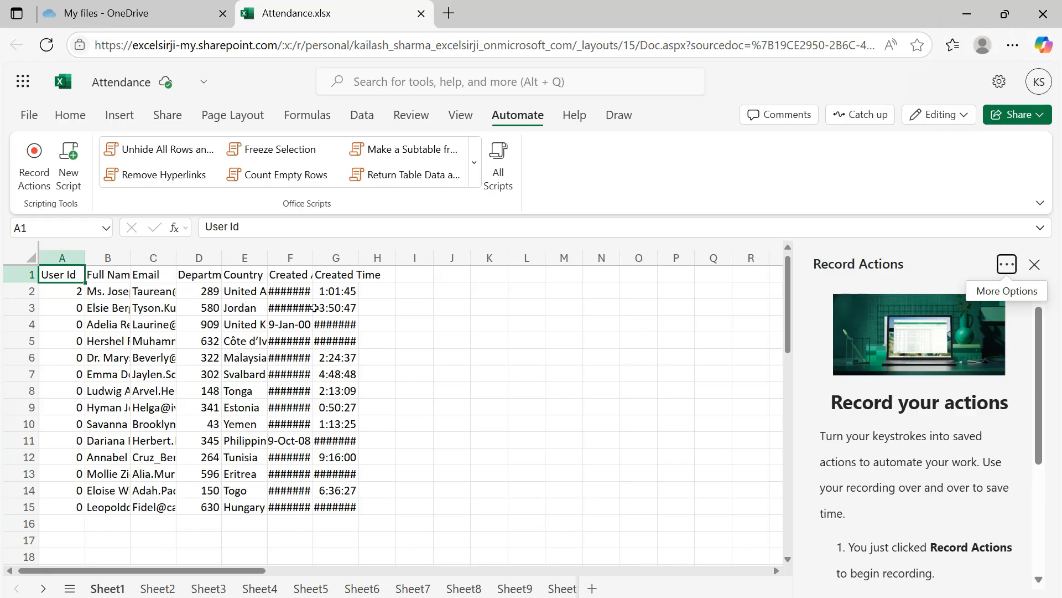
{"action": "key", "text": "ctrl+a"}
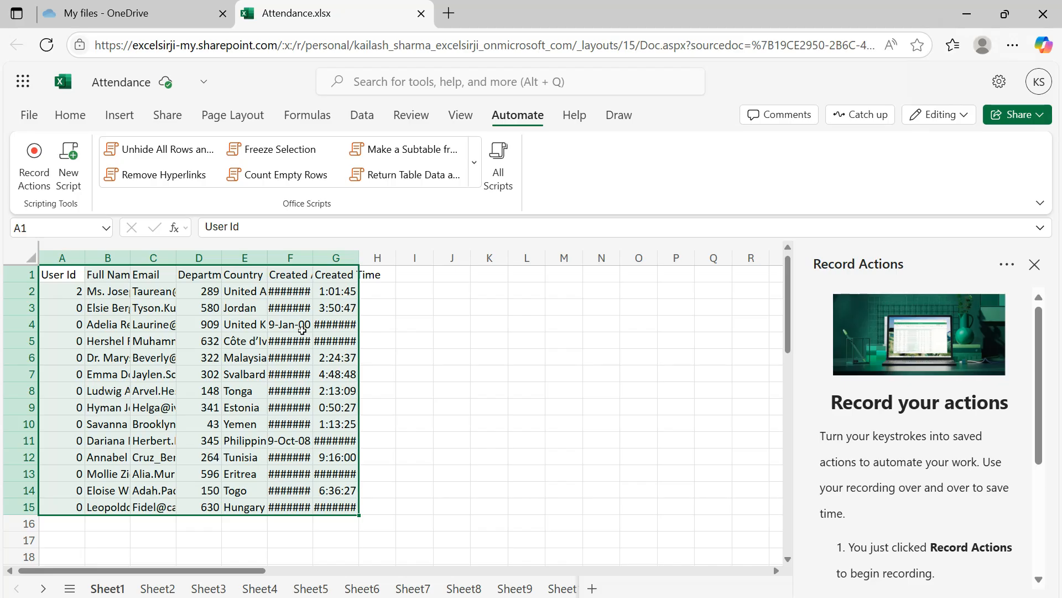
{"action": "left_click_drag", "start_coordinate": [60, 274], "coordinate": [328, 499]}
Fill the header row A1:G1 with the blue 5B9BD5 theme color and make its text white and bold.
{"action": "left_click", "coordinate": [68, 275]}
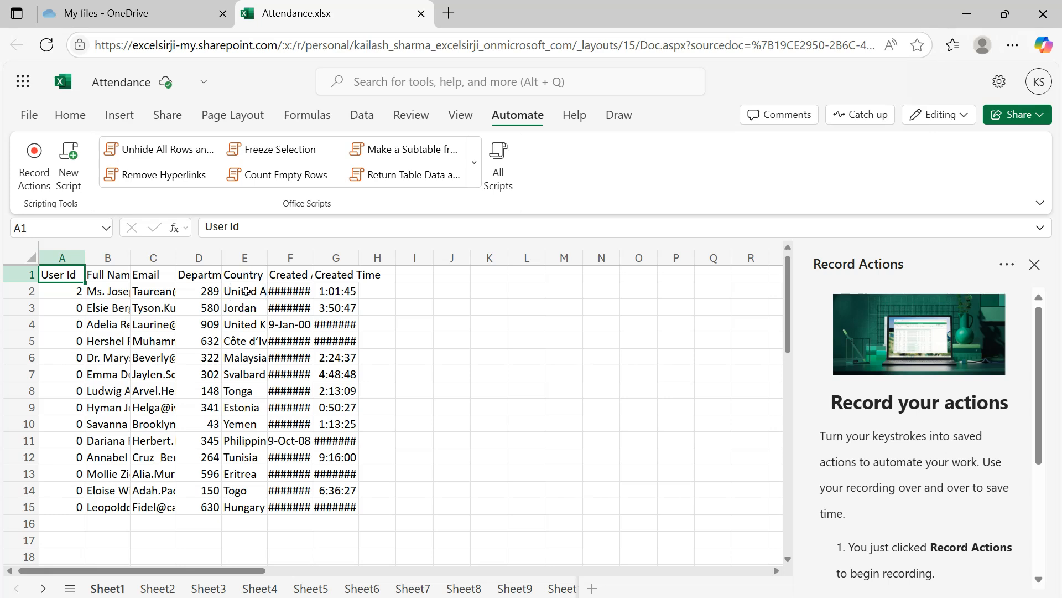
{"action": "key", "text": "ctrl+shift+Right"}
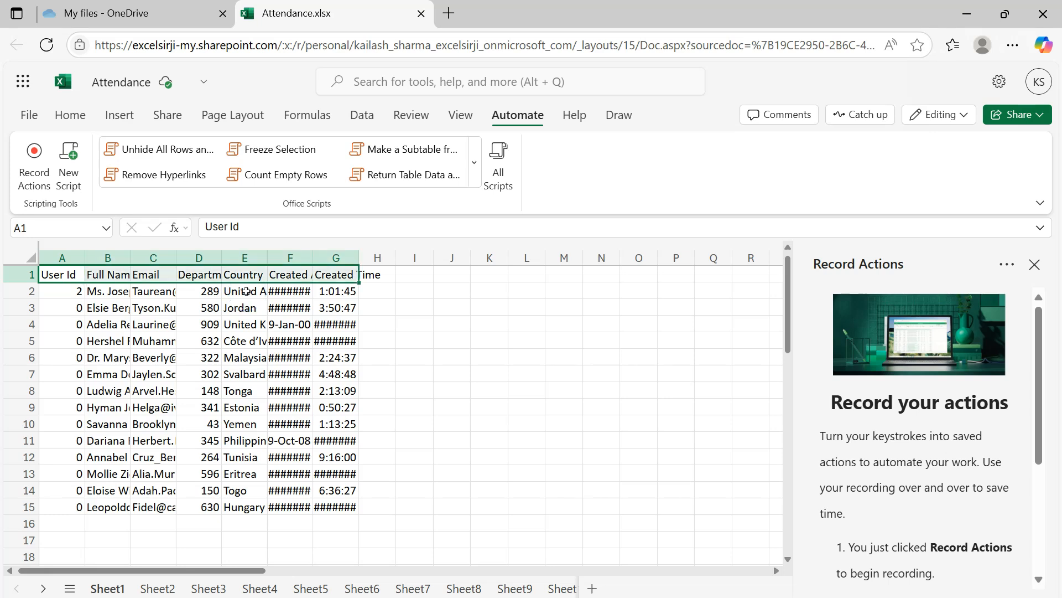
{"action": "left_click", "coordinate": [69, 113]}
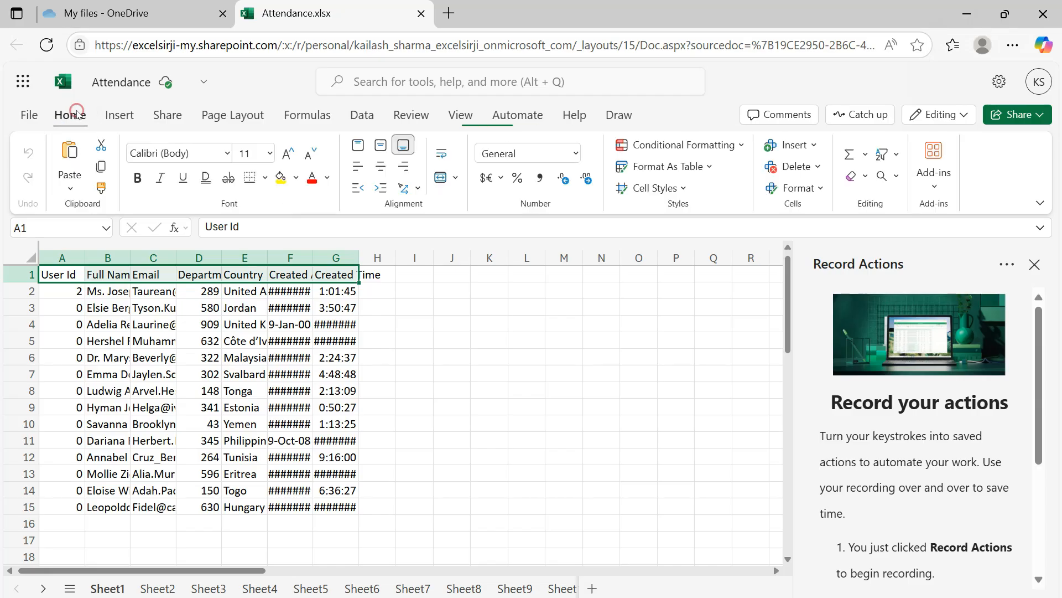
{"action": "left_click", "coordinate": [296, 177]}
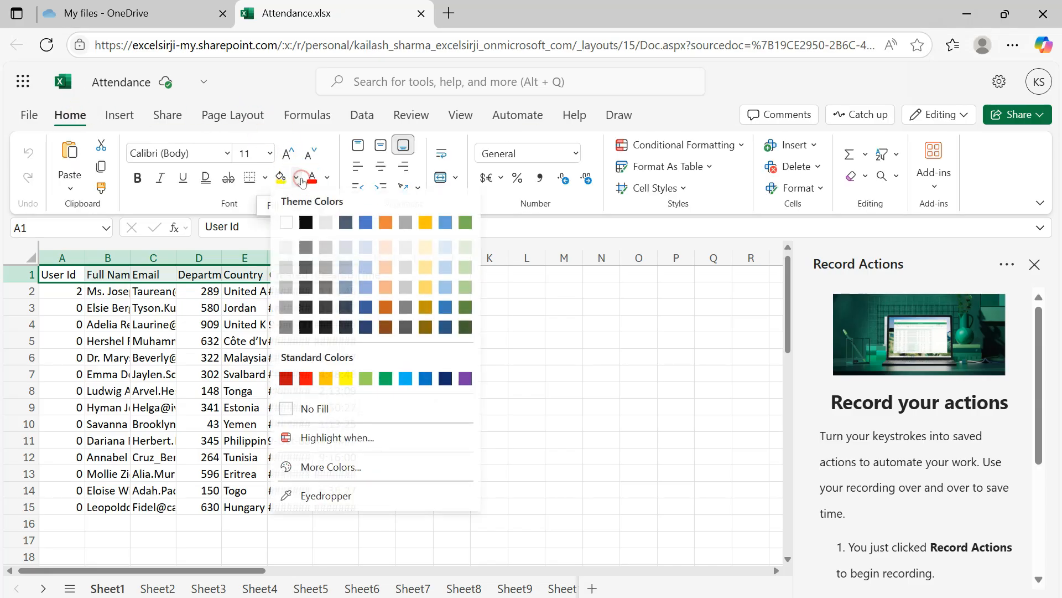
{"action": "left_click", "coordinate": [445, 222]}
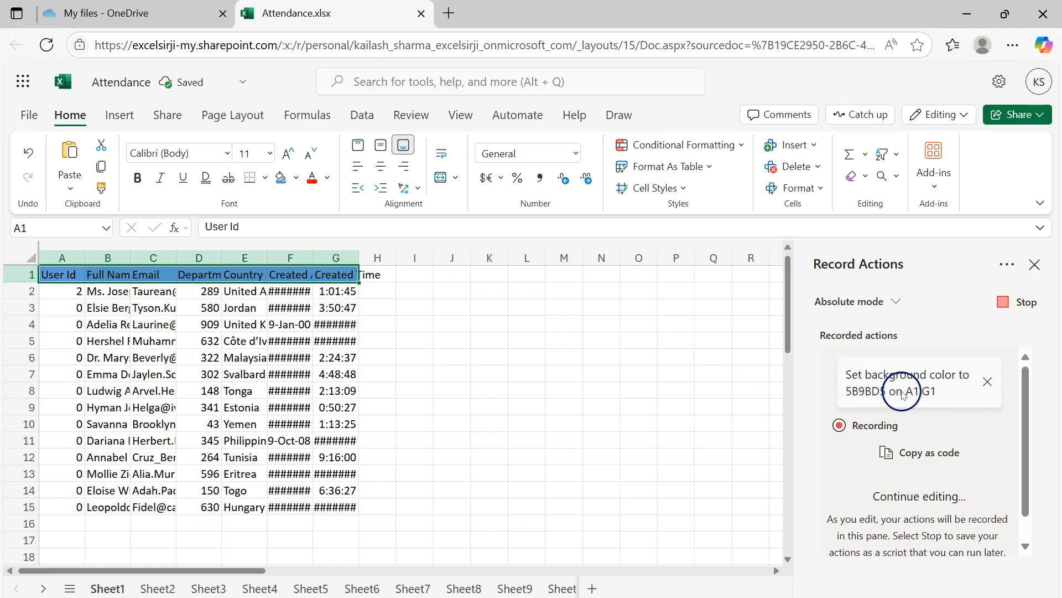
{"action": "left_click", "coordinate": [328, 178]}
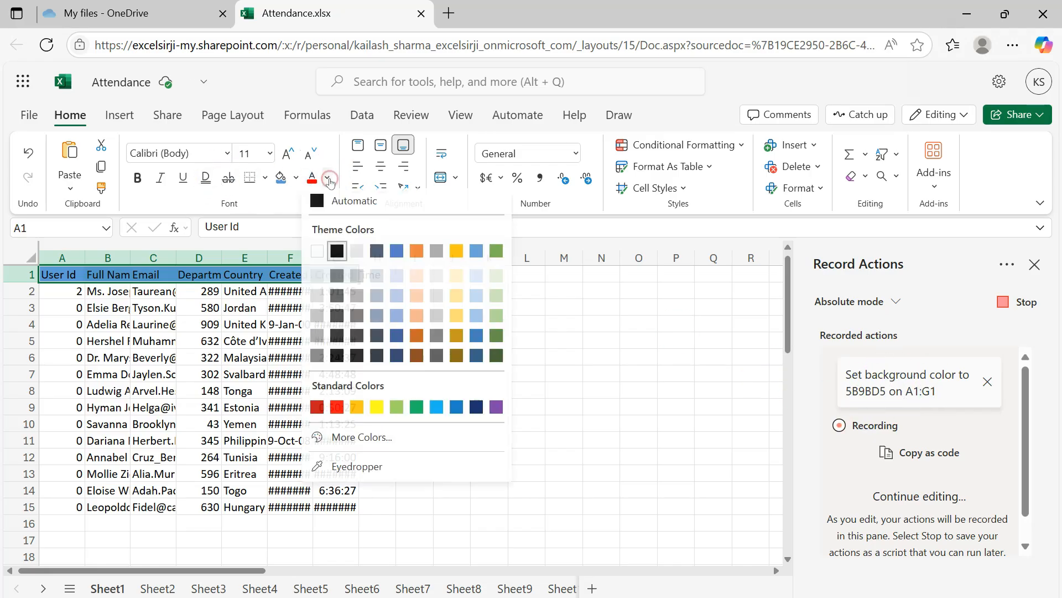
{"action": "left_click", "coordinate": [317, 250]}
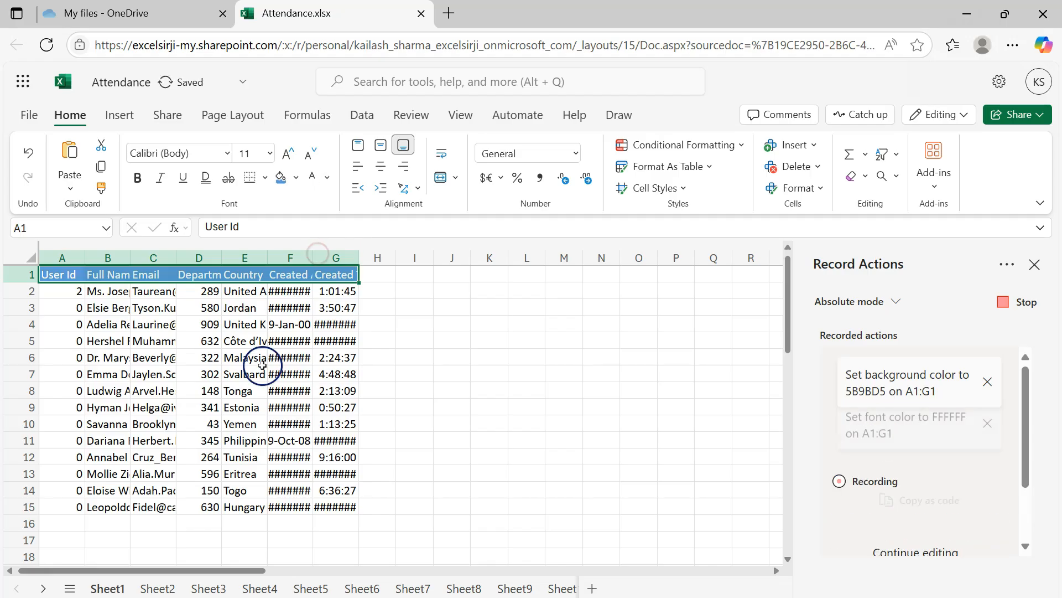
{"action": "left_click", "coordinate": [139, 178]}
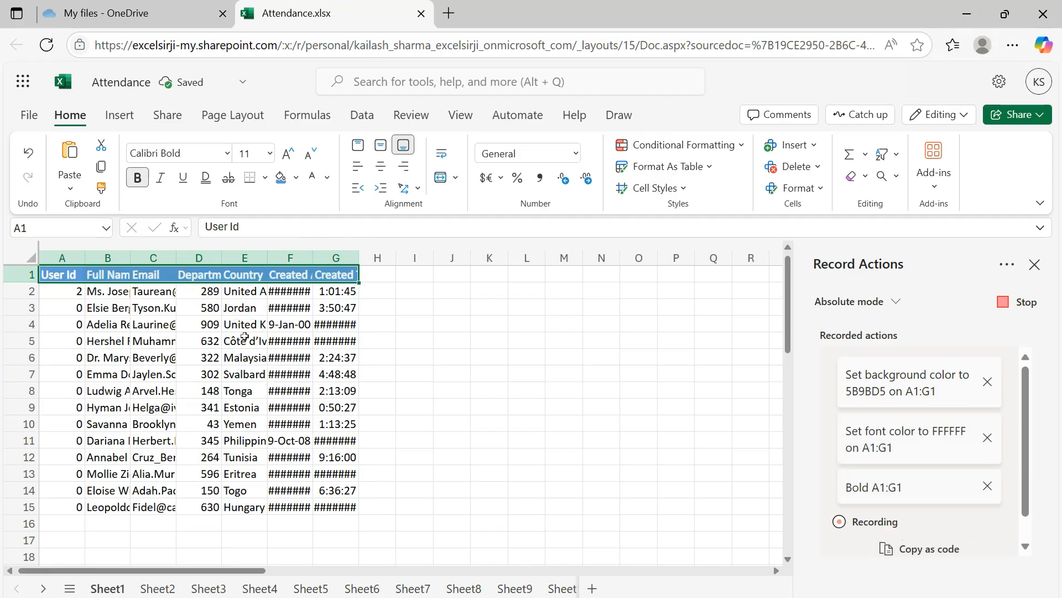
Apply all borders to the whole data range A1:G15 on Sheet1.
{"action": "key", "text": "ctrl+a"}
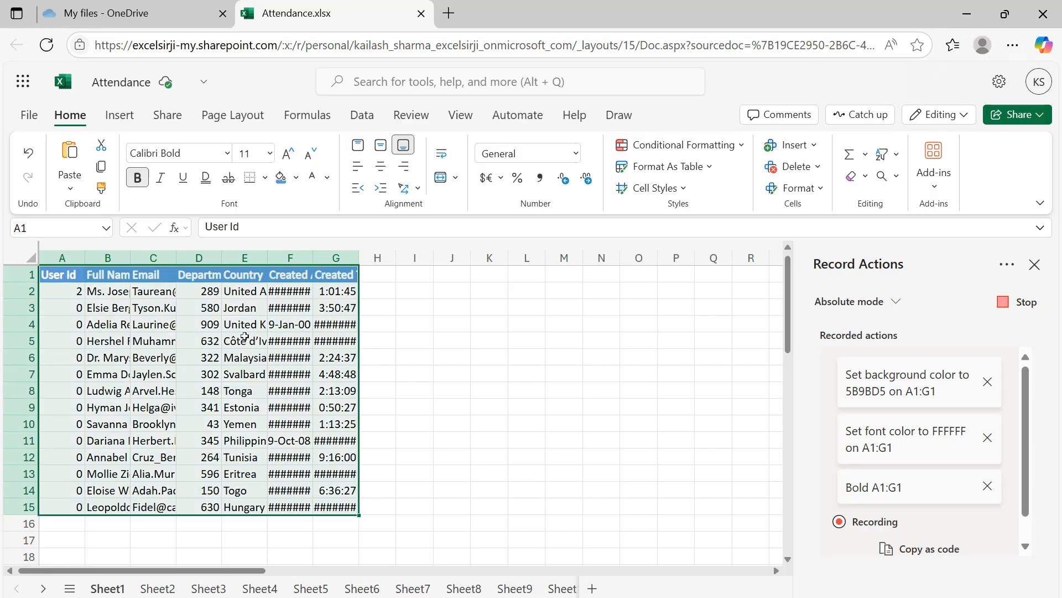
{"action": "left_click", "coordinate": [267, 179]}
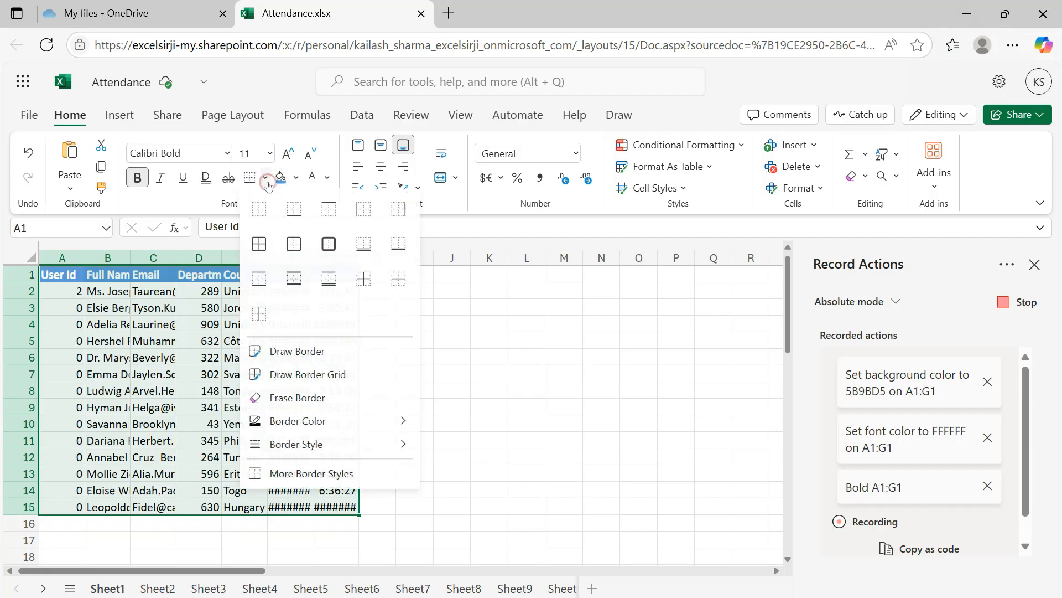
{"action": "left_click", "coordinate": [259, 243]}
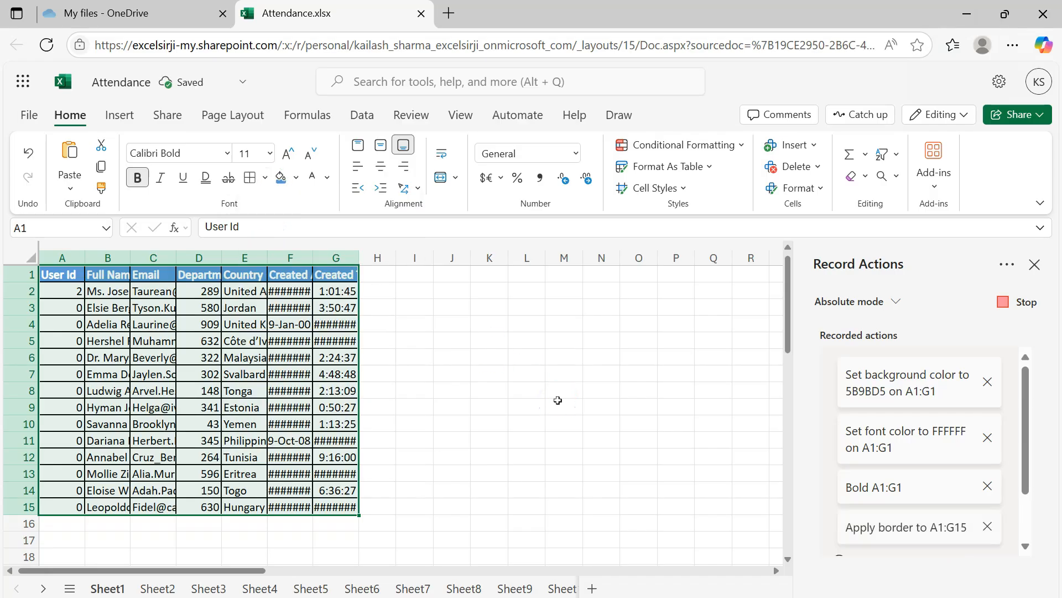
Autofit the widths of columns A to G, reselect cell A1 and stop the action recording.
{"action": "key", "text": "ctrl+space"}
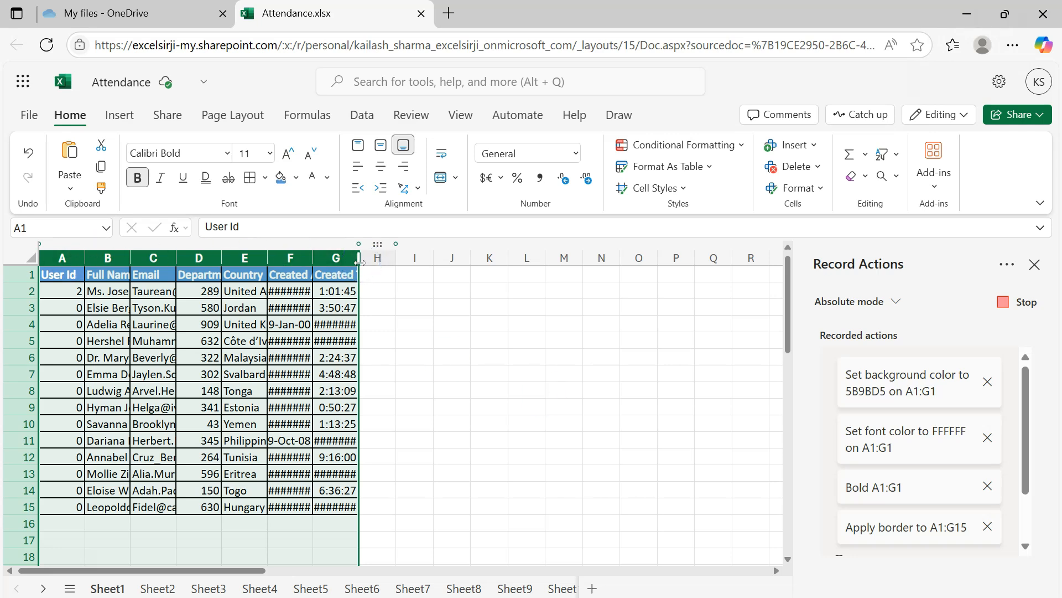
{"action": "left_click", "coordinate": [818, 188]}
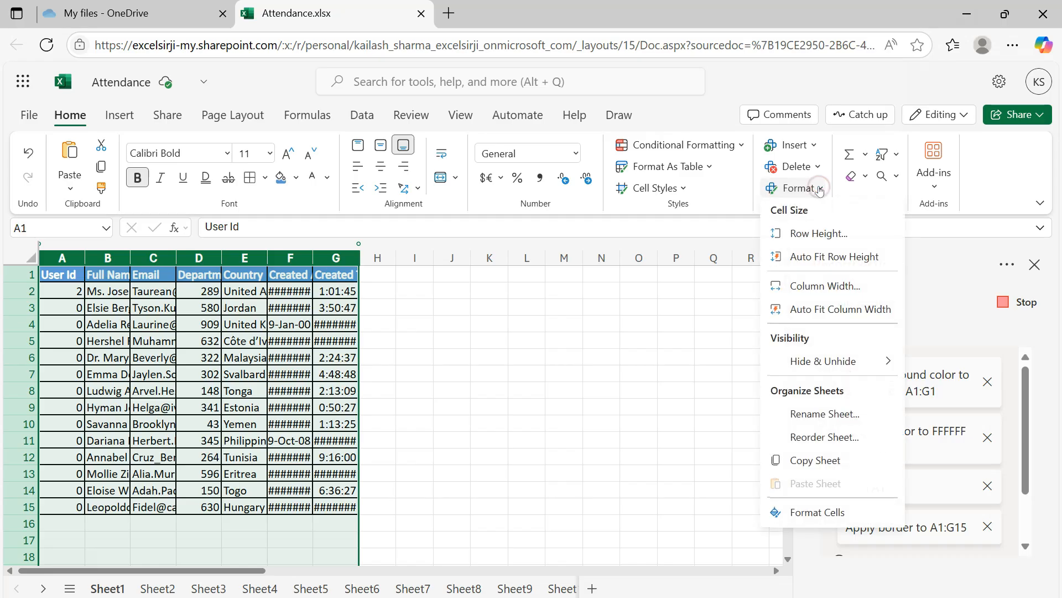
{"action": "left_click", "coordinate": [815, 314]}
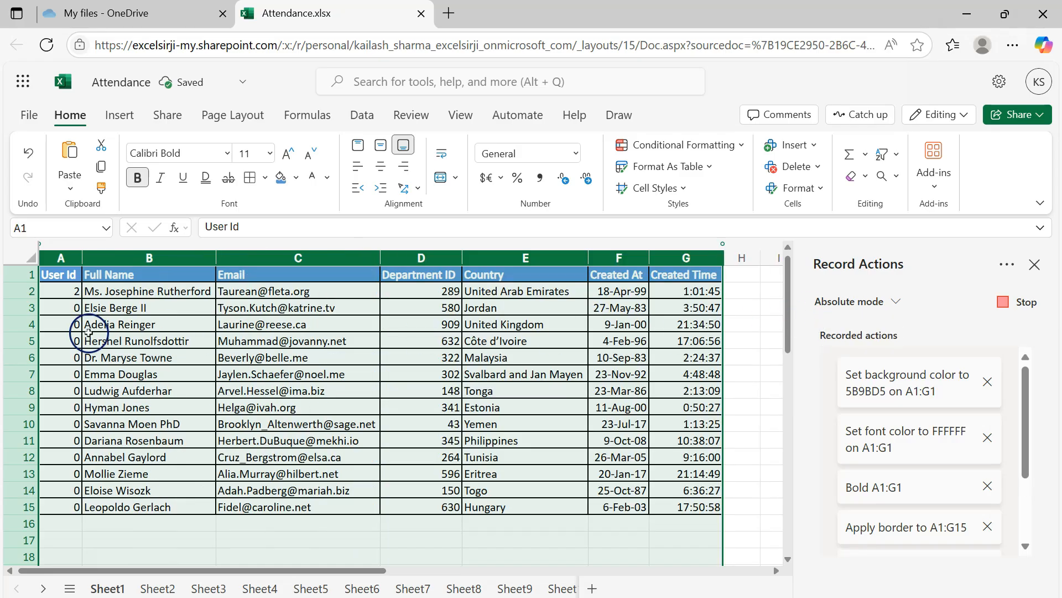
{"action": "left_click", "coordinate": [63, 274]}
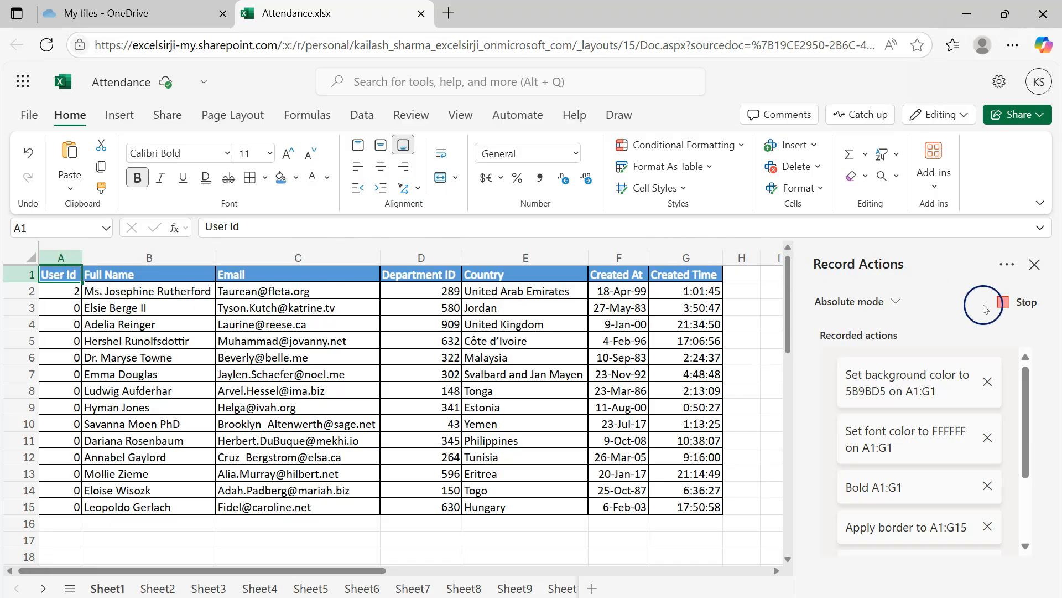
{"action": "left_click", "coordinate": [1010, 305]}
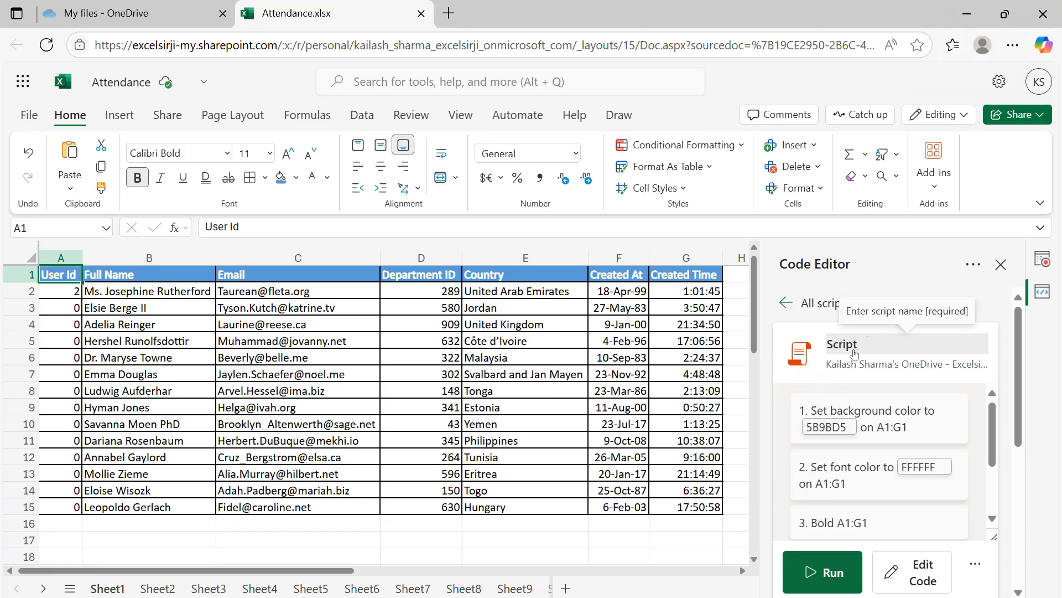
Run the recorded script on Sheet2 and compare the formatted data with Sheet1.
{"action": "left_click", "coordinate": [158, 588]}
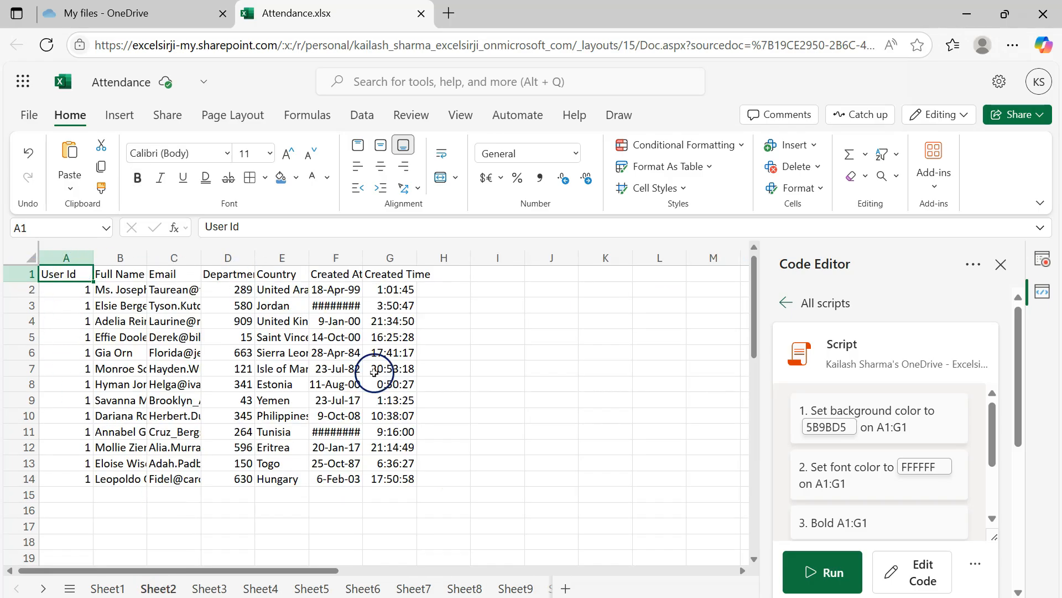
{"action": "left_click", "coordinate": [819, 572]}
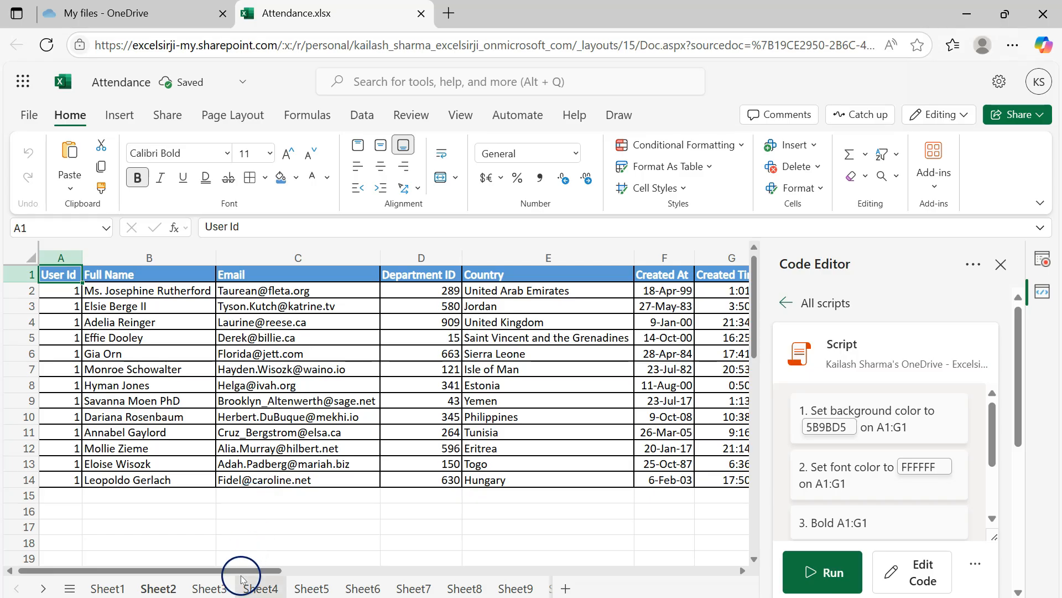
{"action": "mouse_move", "coordinate": [237, 571]}
{"action": "left_mouse_down"}
{"action": "mouse_move", "coordinate": [318, 573]}
{"action": "mouse_move", "coordinate": [254, 572]}
{"action": "left_mouse_up"}
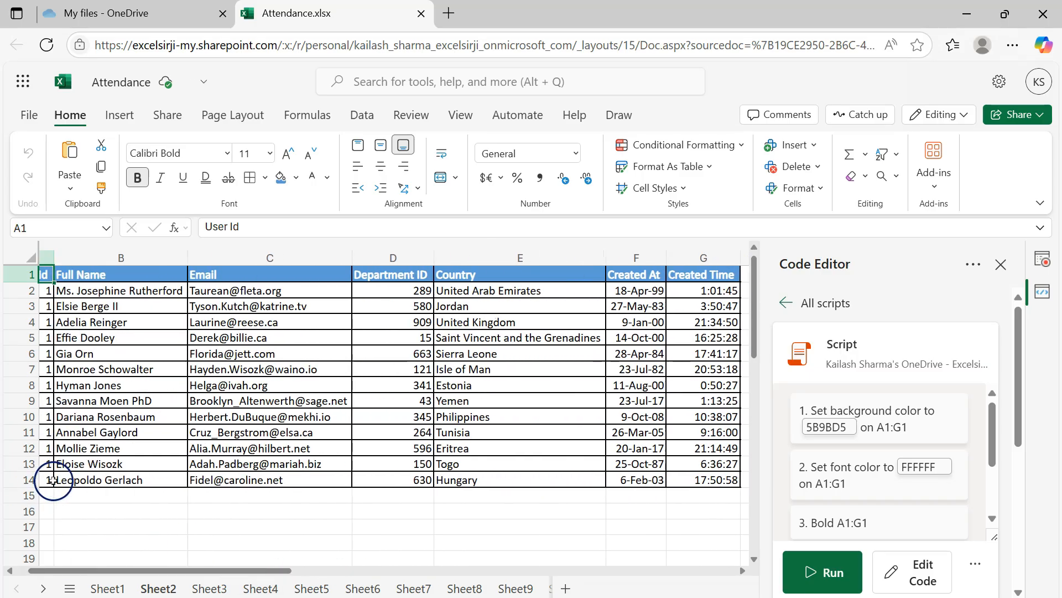
{"action": "left_click", "coordinate": [105, 588]}
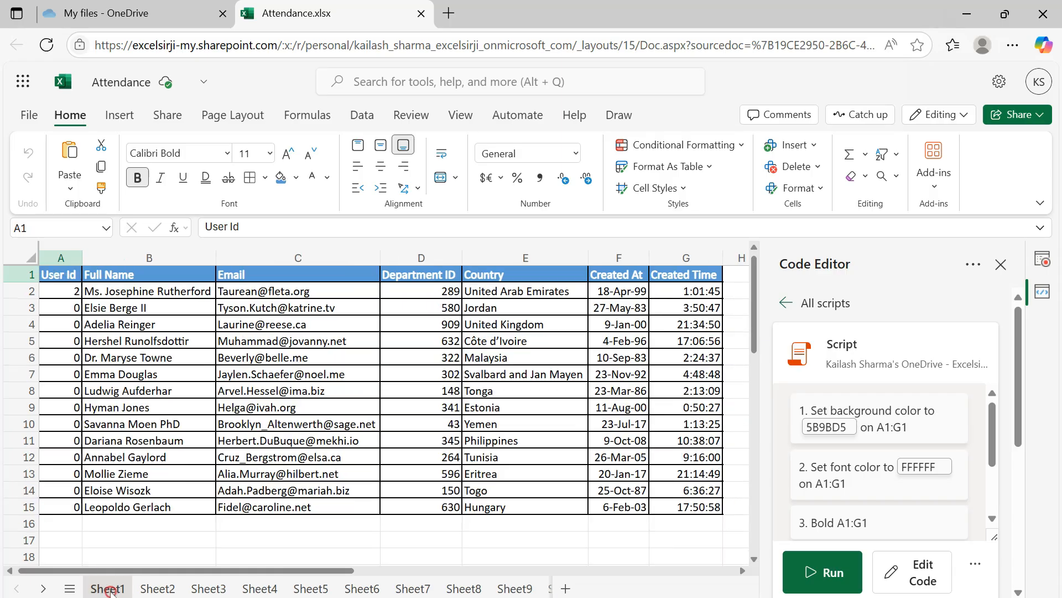
{"action": "left_click", "coordinate": [82, 511]}
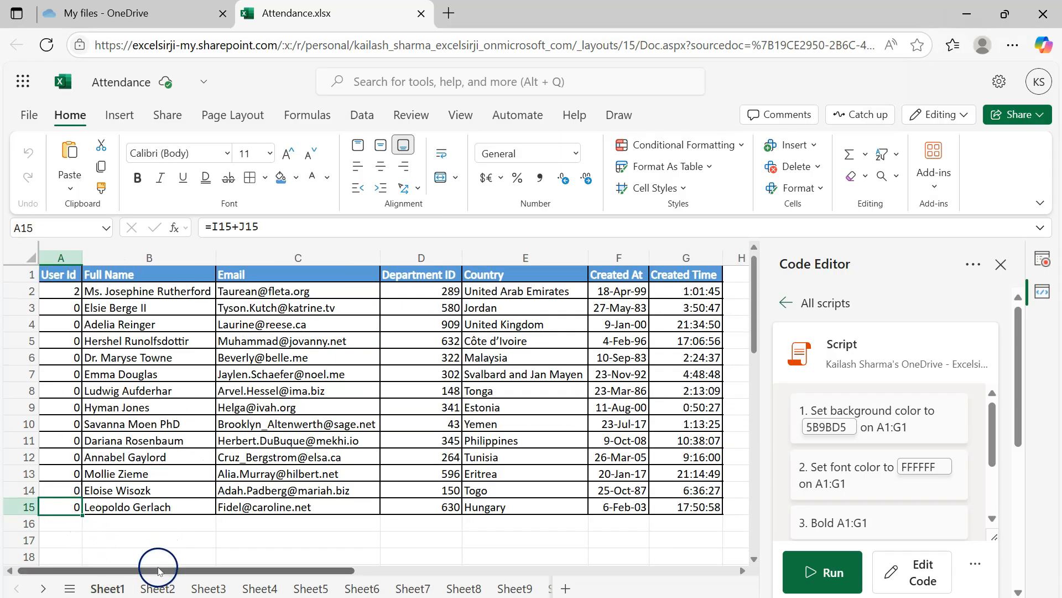
{"action": "left_click", "coordinate": [157, 587]}
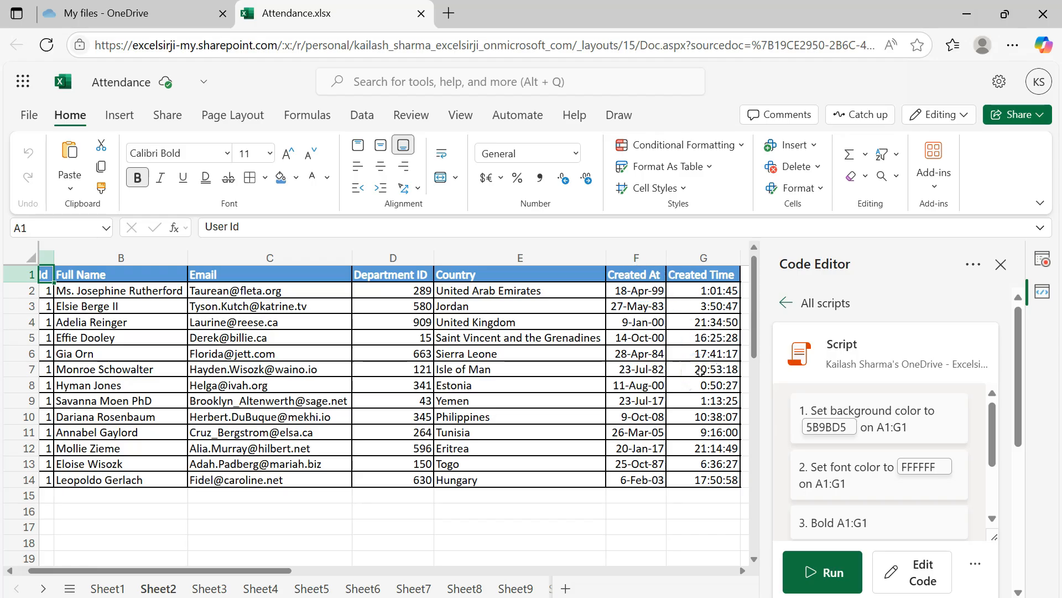
Run the recorded script on Sheet3 and check the formatting down to the last data row.
{"action": "left_click", "coordinate": [209, 588]}
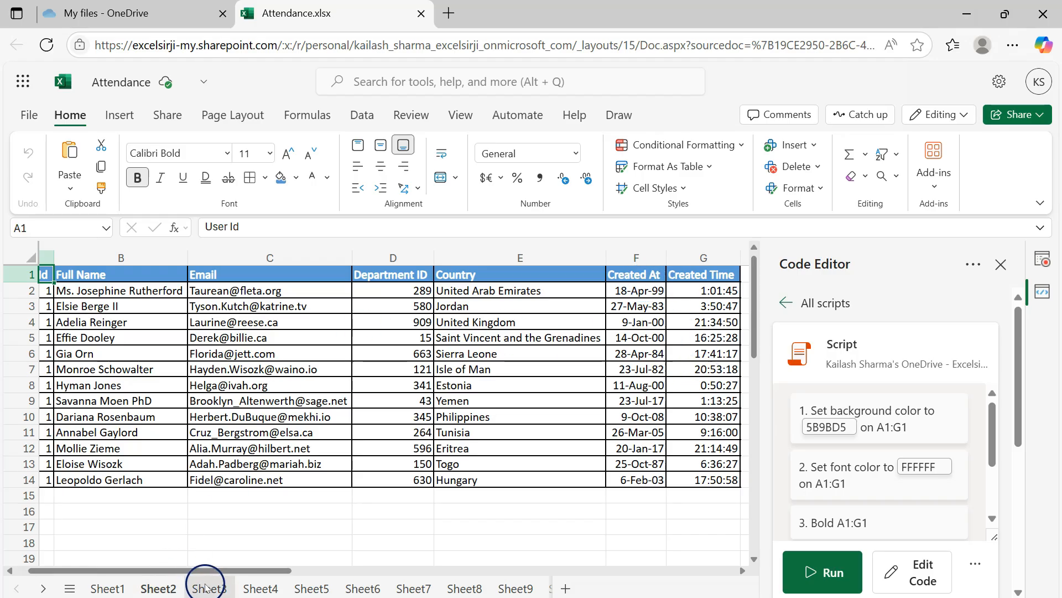
{"action": "left_click", "coordinate": [809, 571]}
{"action": "scroll", "coordinate": [372, 380], "scroll_direction": "down", "scroll_amount": 3}
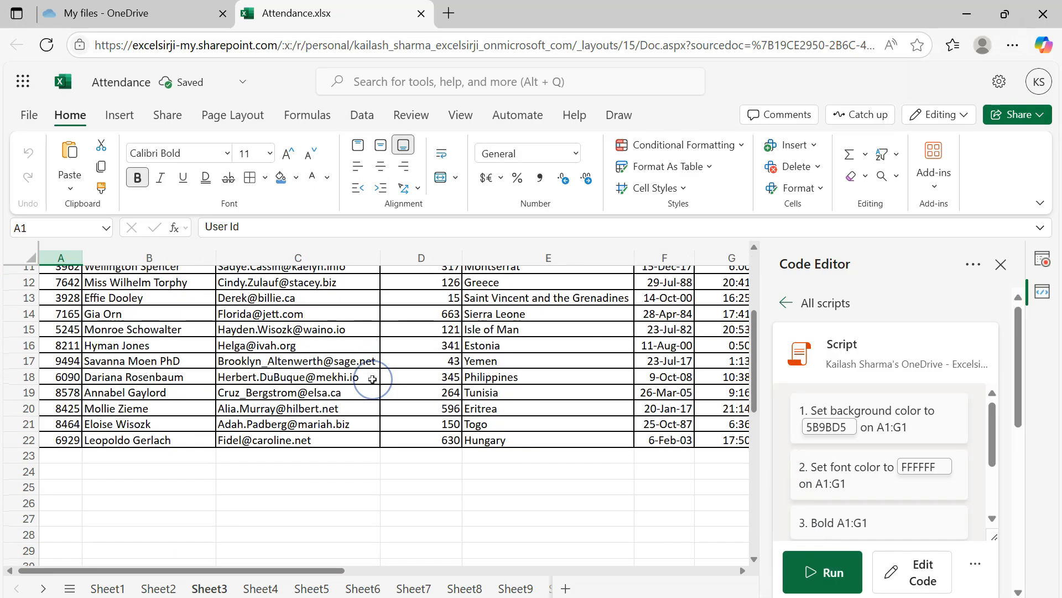
{"action": "scroll", "coordinate": [372, 380], "scroll_direction": "up", "scroll_amount": 3}
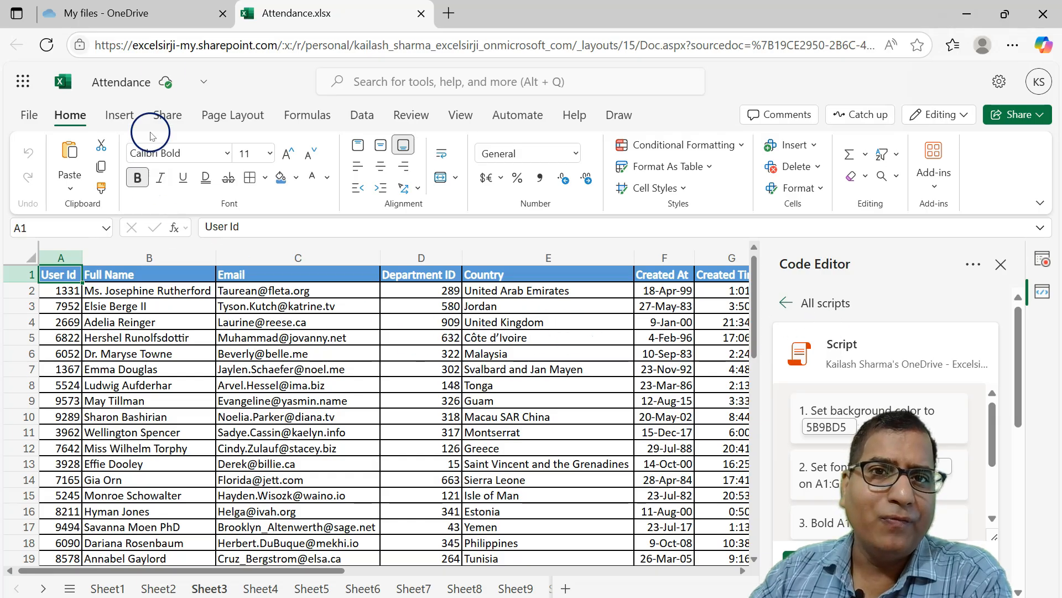
Switch to OneDrive, locate Script.osts in the Office Scripts folder under Documents, and return to the Attendance workbook.
{"action": "left_click", "coordinate": [147, 13]}
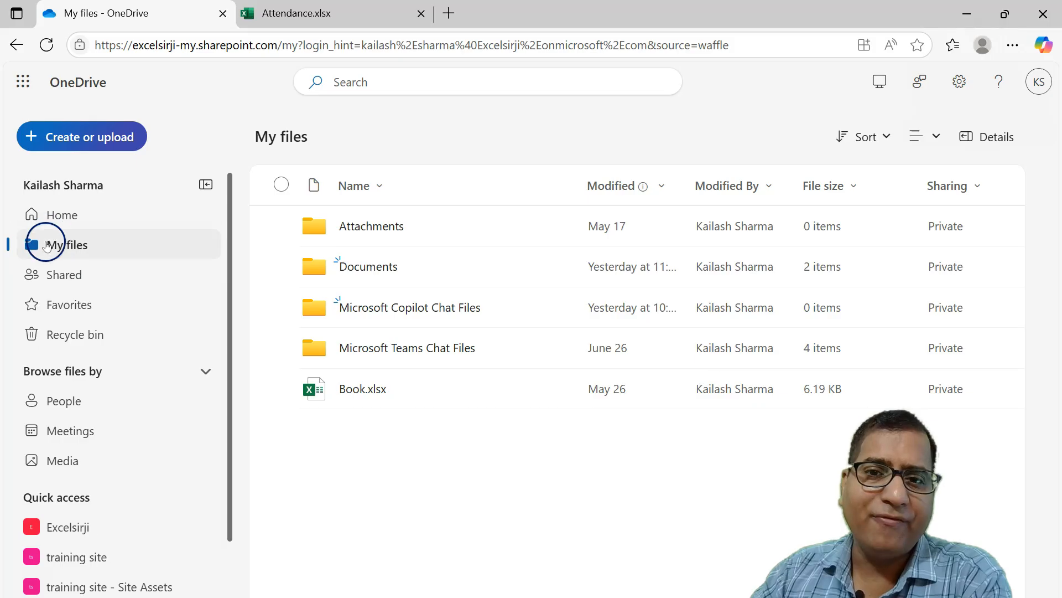
{"action": "left_click", "coordinate": [354, 267]}
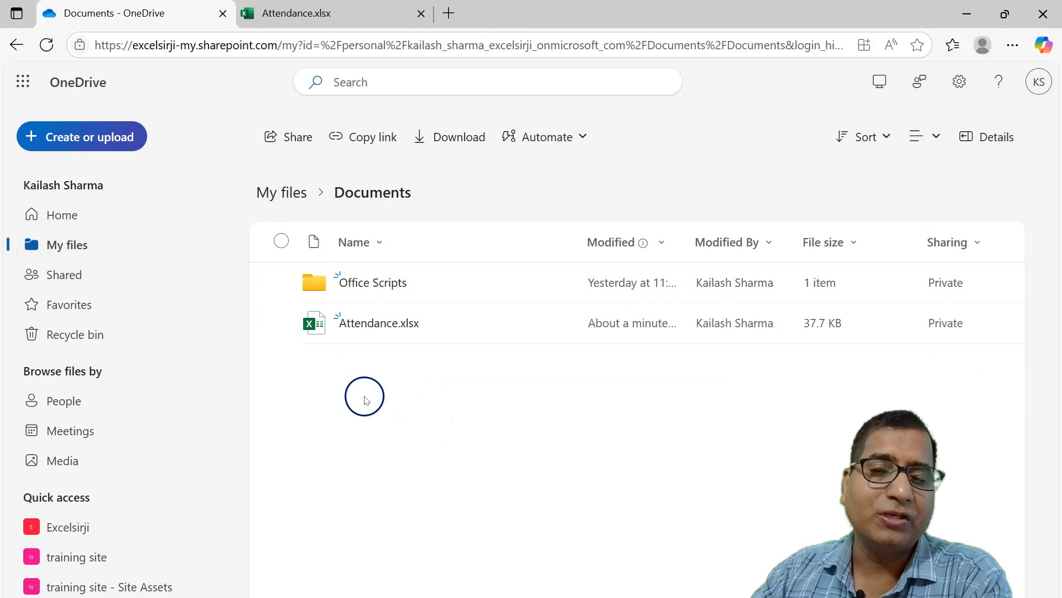
{"action": "left_click", "coordinate": [364, 284]}
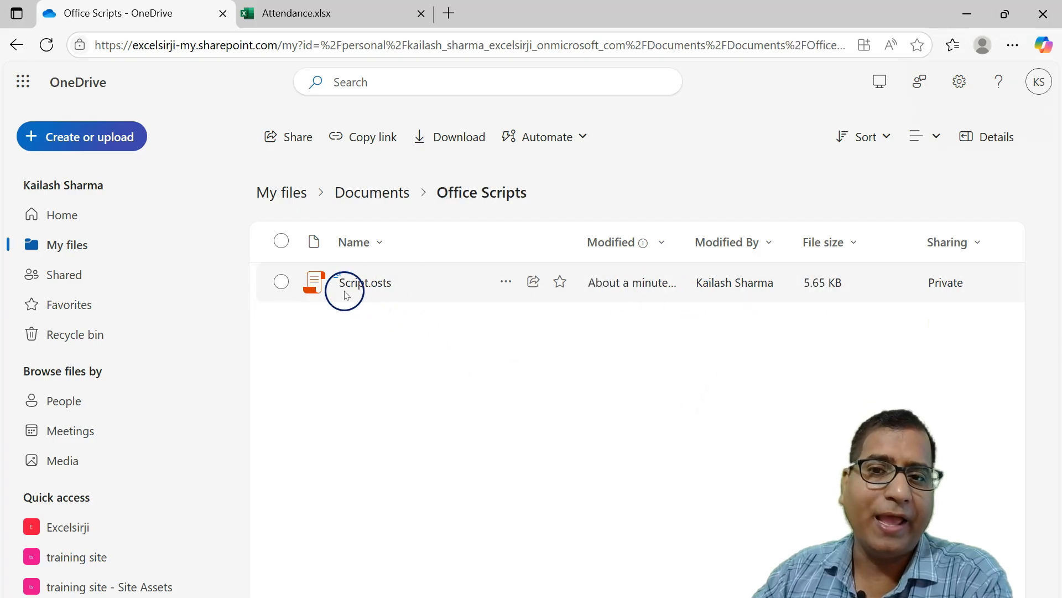
{"action": "mouse_move", "coordinate": [363, 286]}
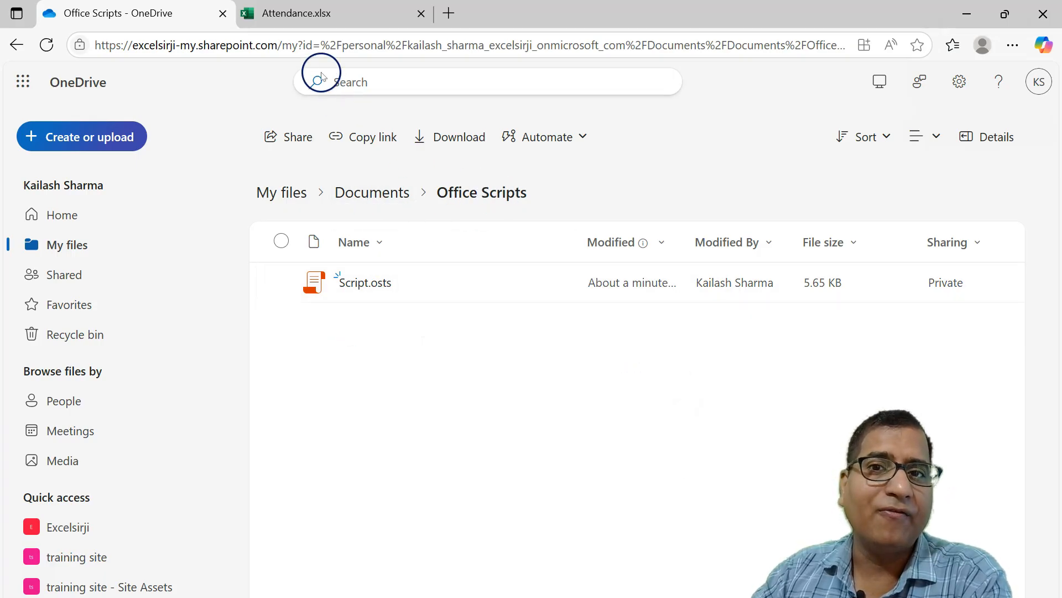
{"action": "left_click", "coordinate": [294, 12]}
{"action": "left_click", "coordinate": [298, 322]}
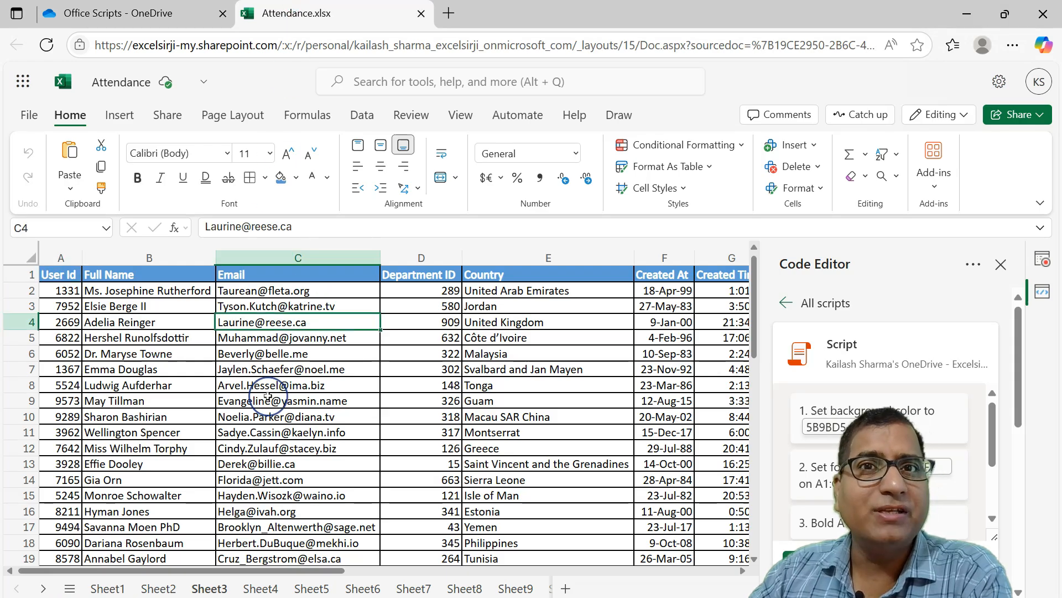